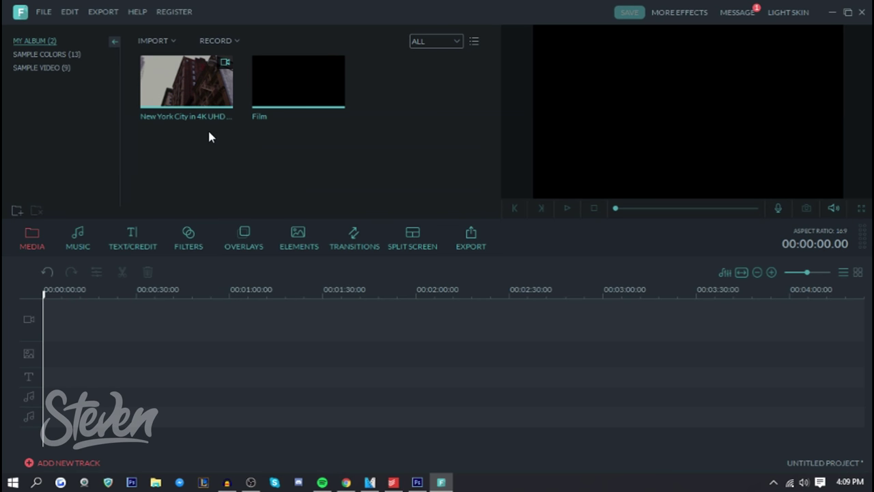
Step: Scrub the NYC clip to 30 s and detach its audio onto a separate track
mouse_move(189, 85)
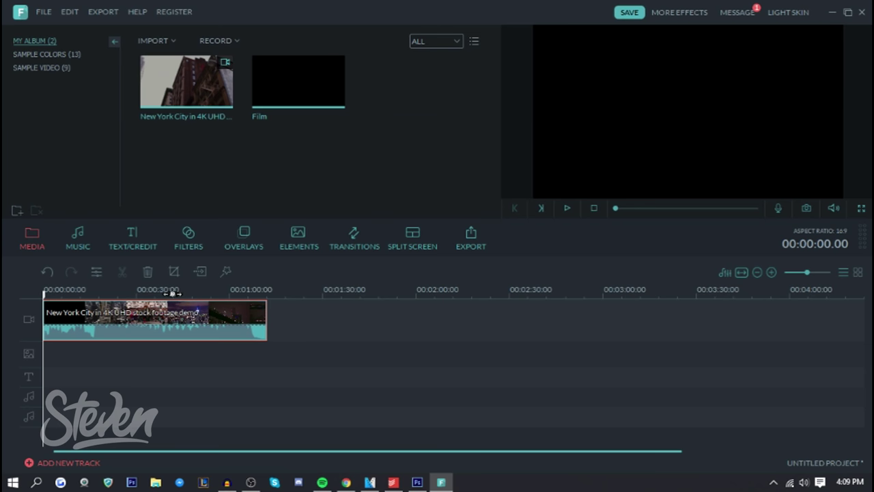
drag(48, 301, 137, 300)
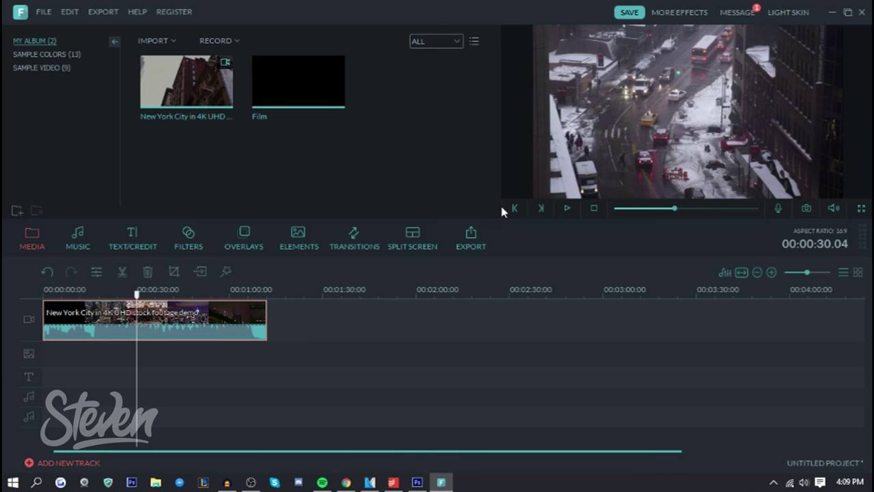
right_click(250, 318)
click(214, 316)
right_click(213, 316)
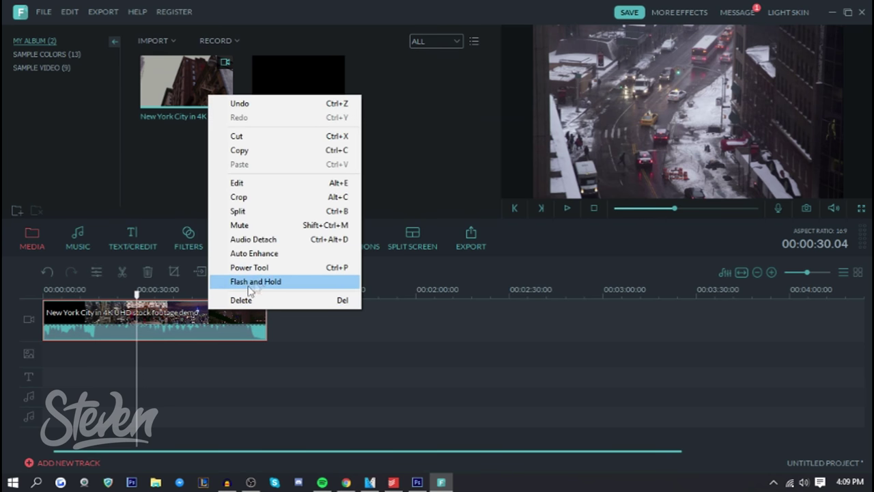
click(268, 241)
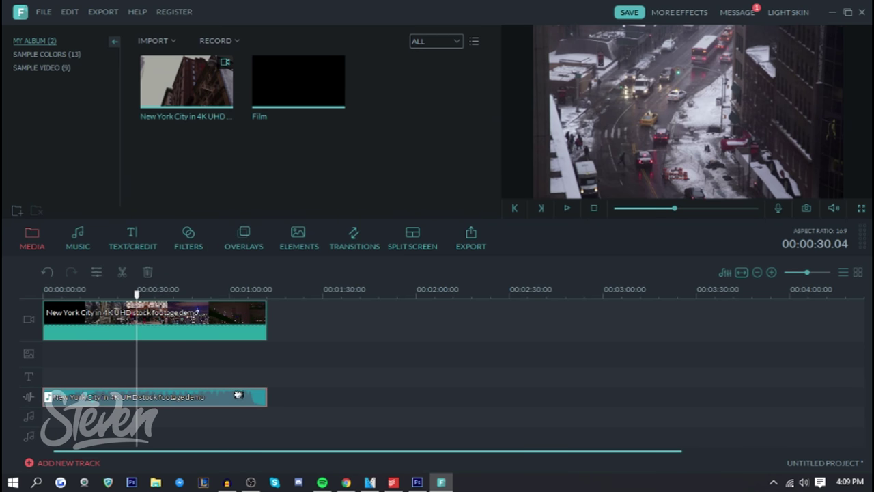
Step: Delete the detached city audio and lay the Film letterbox overlay across the city clip
key(Delete)
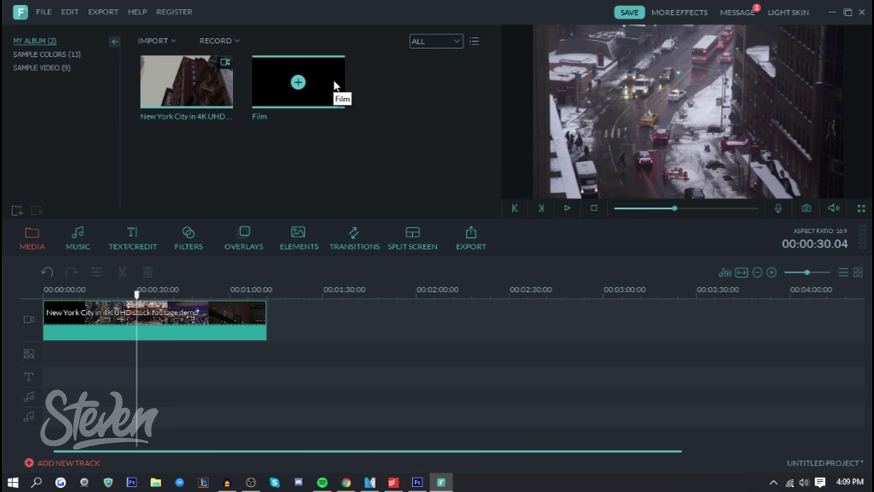
drag(334, 83, 266, 343)
Step: Scrub back to the 16-second mark and select the city video clip
drag(267, 293, 155, 294)
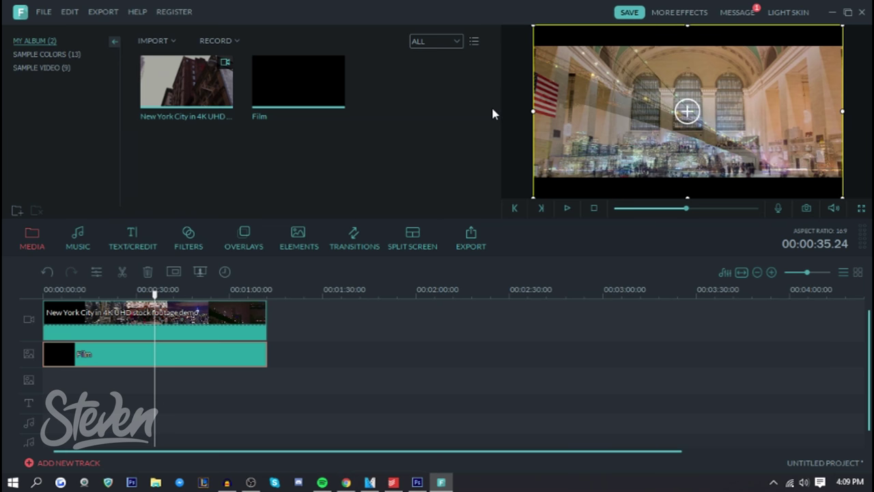
click(94, 292)
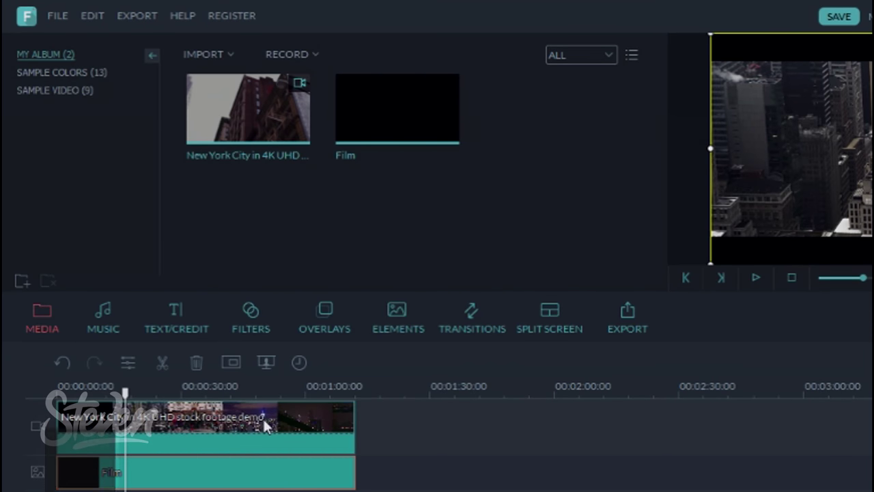
click(262, 417)
Step: Set the city clip to contrast -7, saturation -56, brightness -20, check the footage, and confirm
double_click(265, 419)
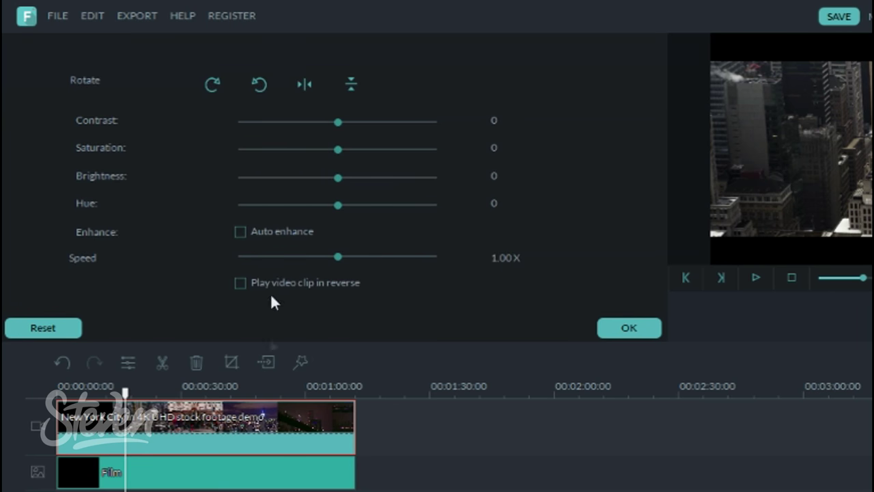
drag(337, 149, 305, 149)
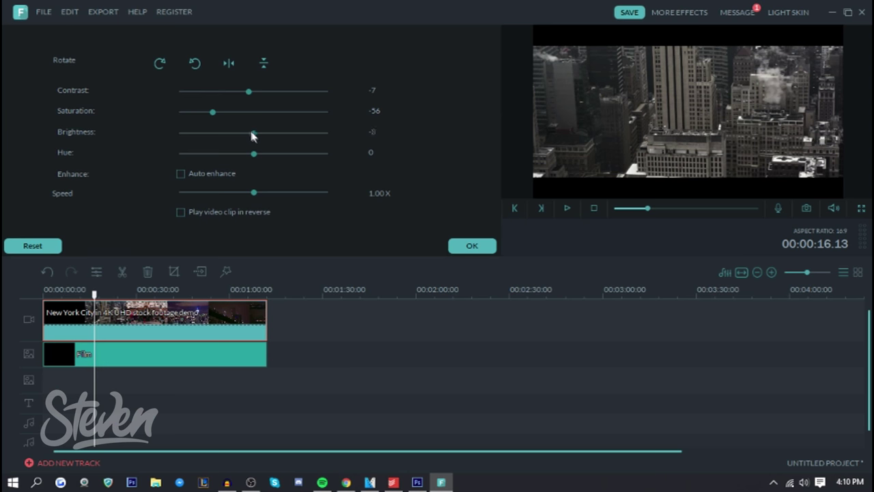
drag(336, 181, 324, 180)
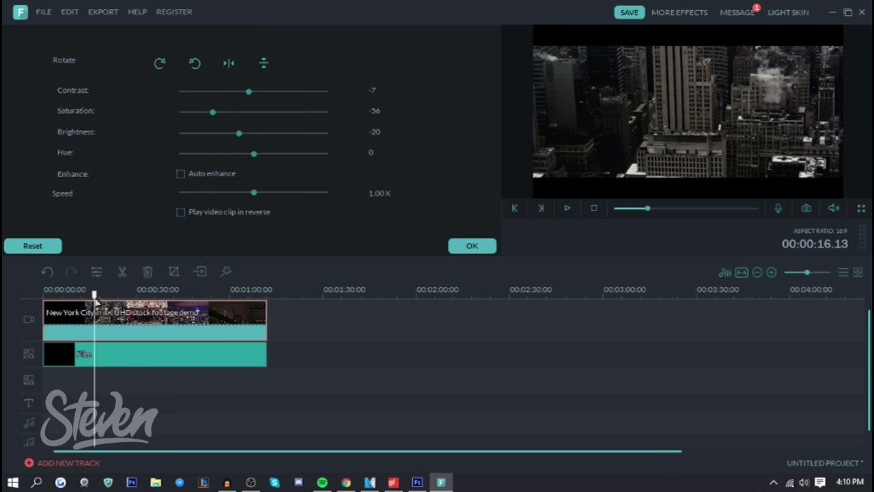
drag(94, 294, 258, 293)
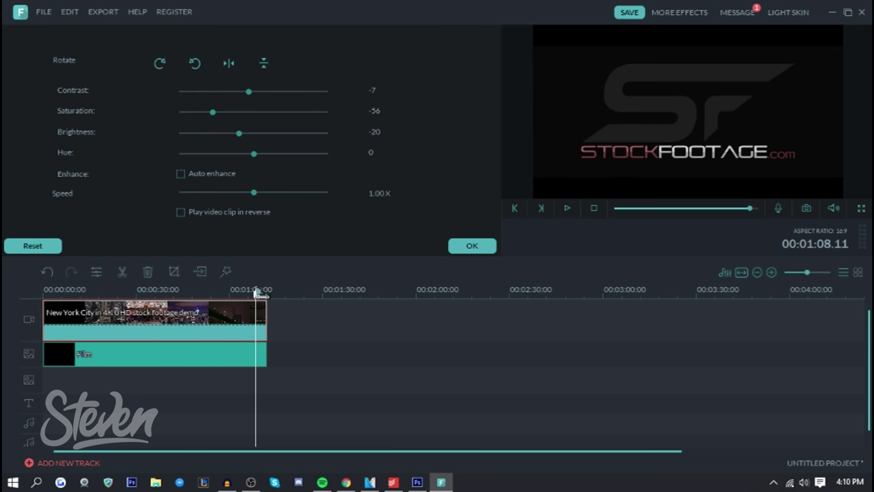
drag(258, 292, 193, 293)
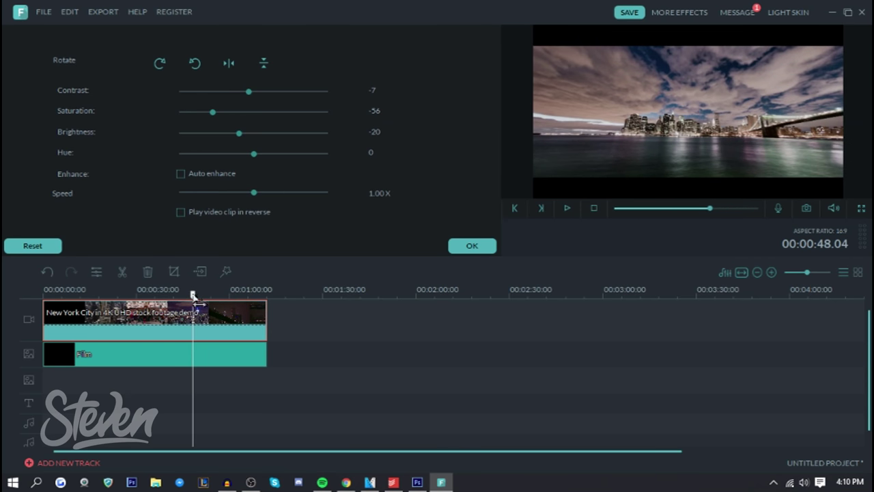
key(Return)
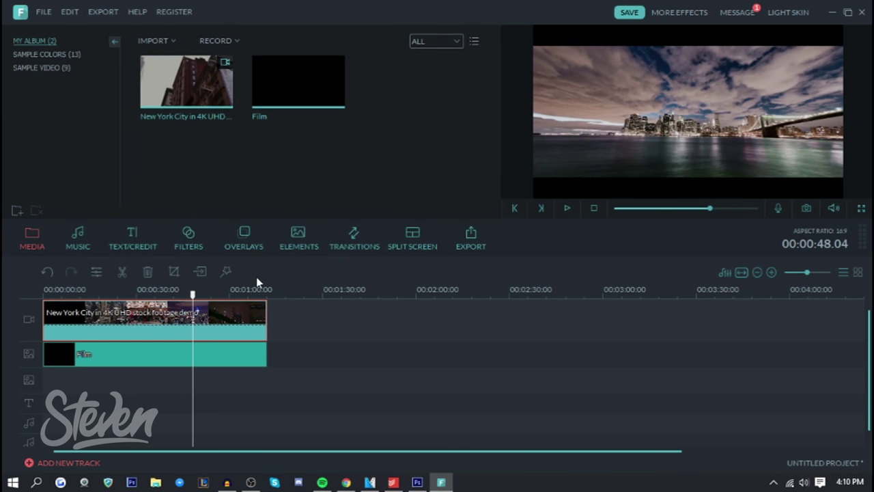
Step: Add Halloween music 'Epic Suspense' at 0:00 on the audio track with a 1.24 s fade-in
click(78, 239)
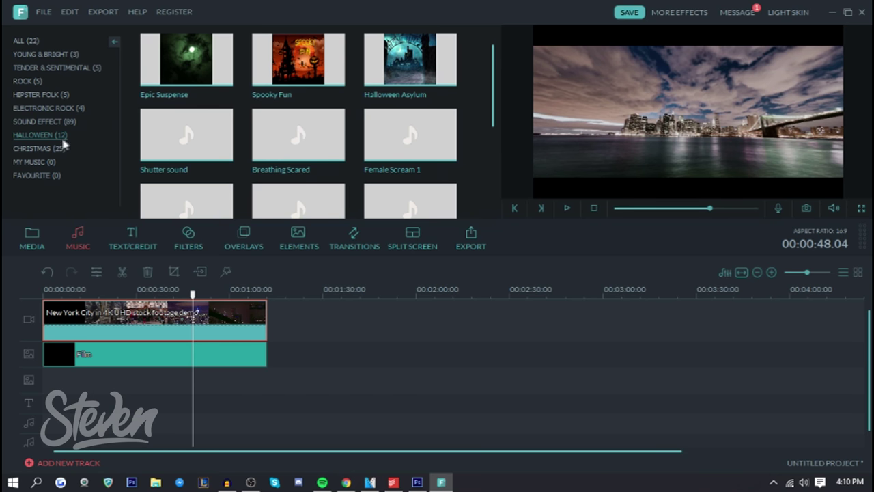
mouse_move(181, 72)
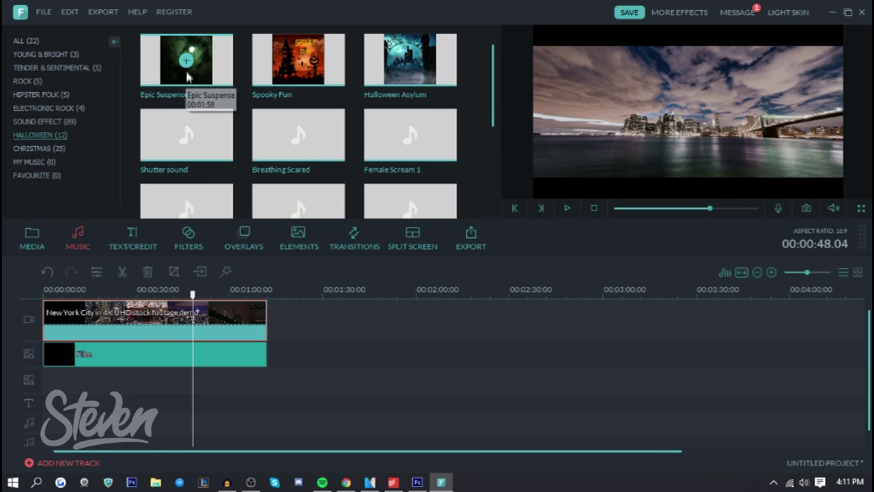
click(189, 64)
drag(229, 430, 84, 424)
right_click(66, 418)
click(95, 376)
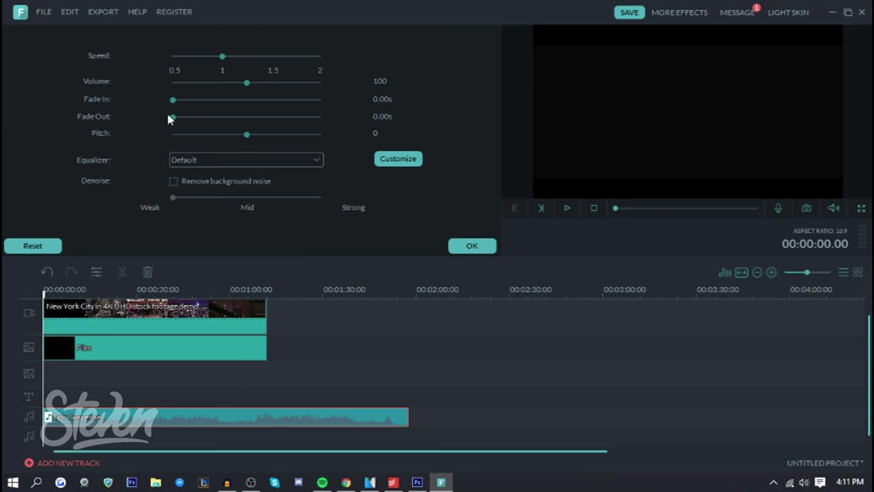
drag(173, 101, 209, 103)
click(463, 245)
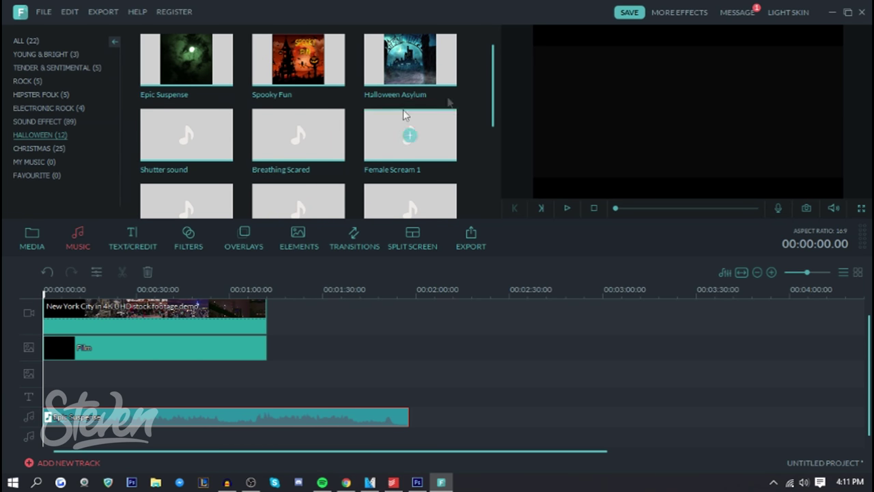
Step: Drop Female Scream, Shutter sound, Breathing Scared and Frightened Breathing onto the second audio track, then play back
scroll(495, 106, down, 1)
drag(410, 58, 91, 441)
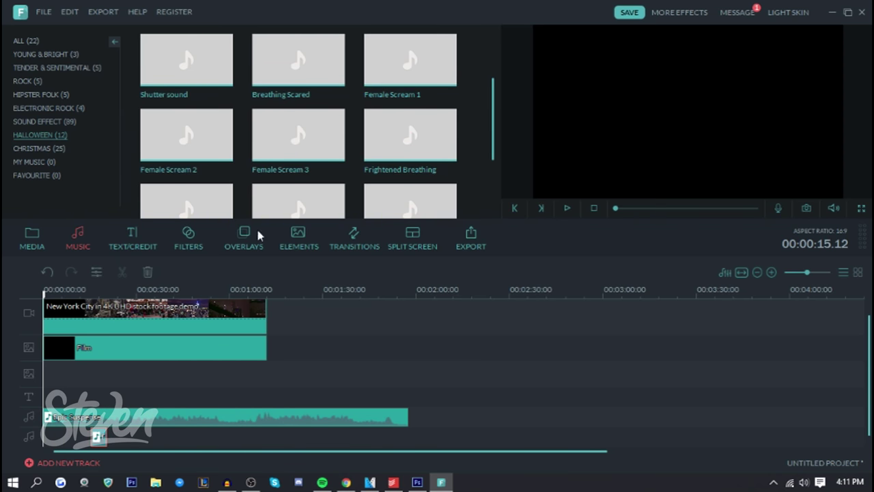
drag(227, 77, 173, 437)
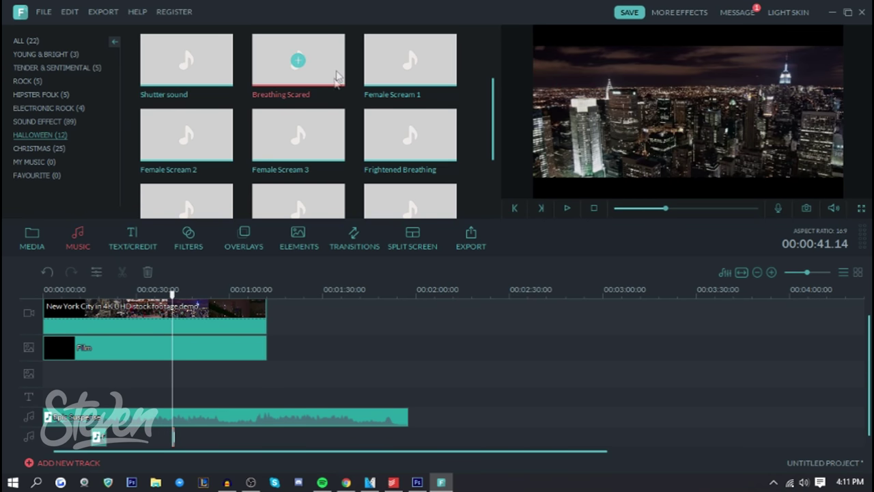
drag(328, 76, 209, 442)
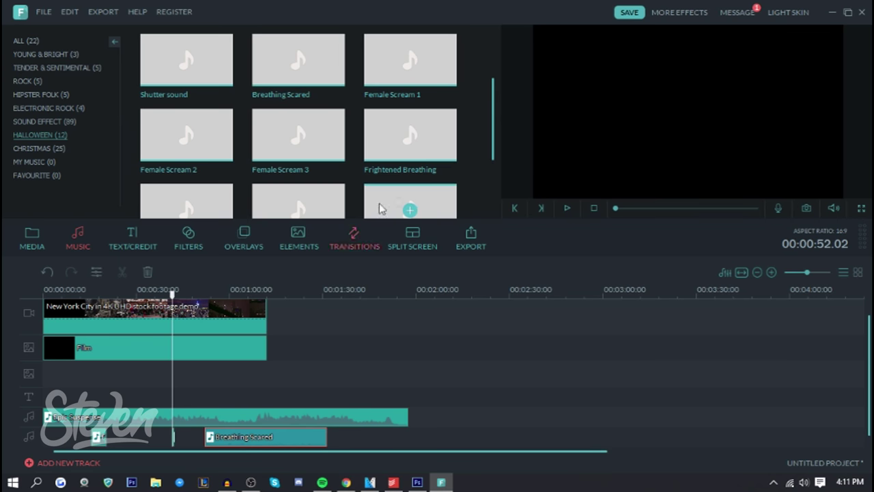
click(430, 159)
drag(88, 421, 44, 441)
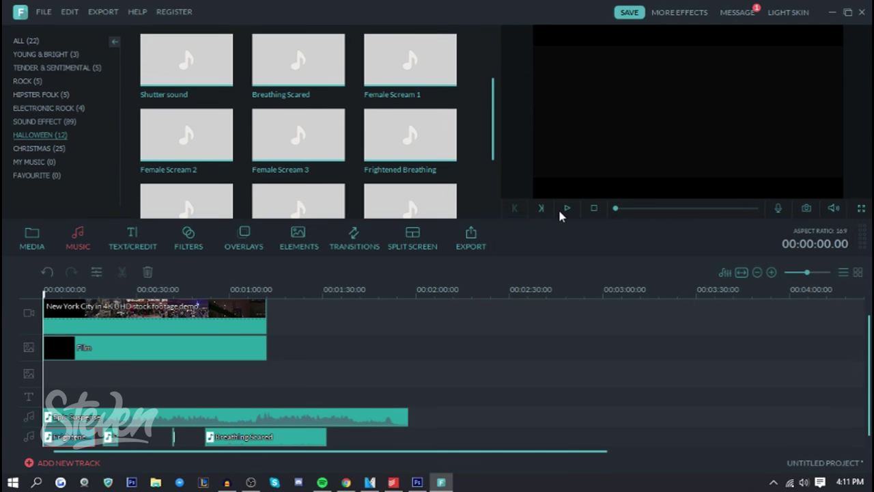
click(565, 209)
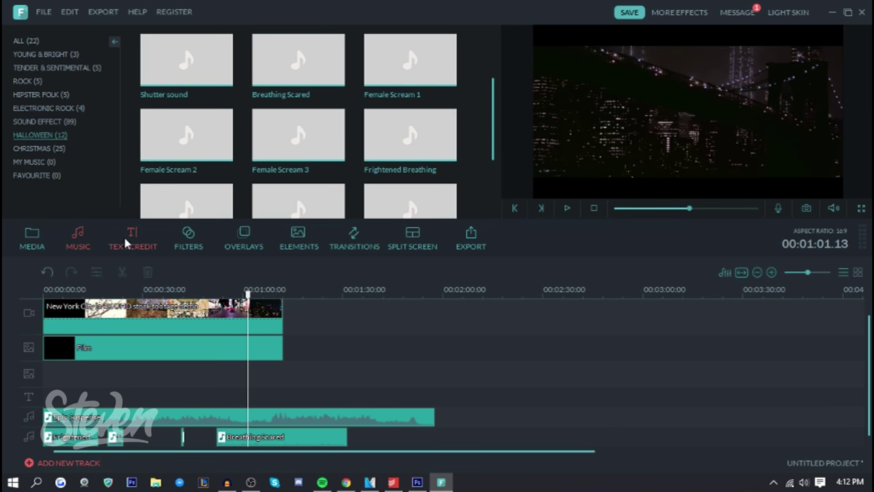
Step: Drag the Blair Witch Halloween title preset onto the text track at 00:00:05
click(129, 239)
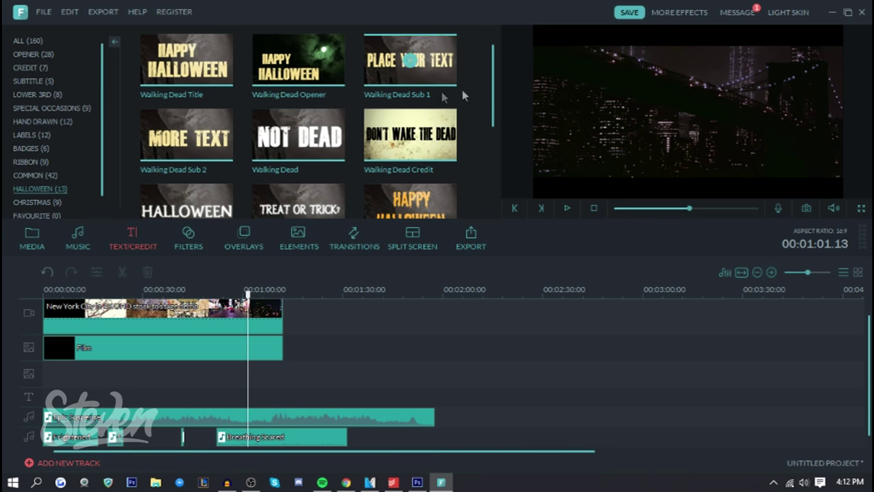
drag(491, 91, 493, 134)
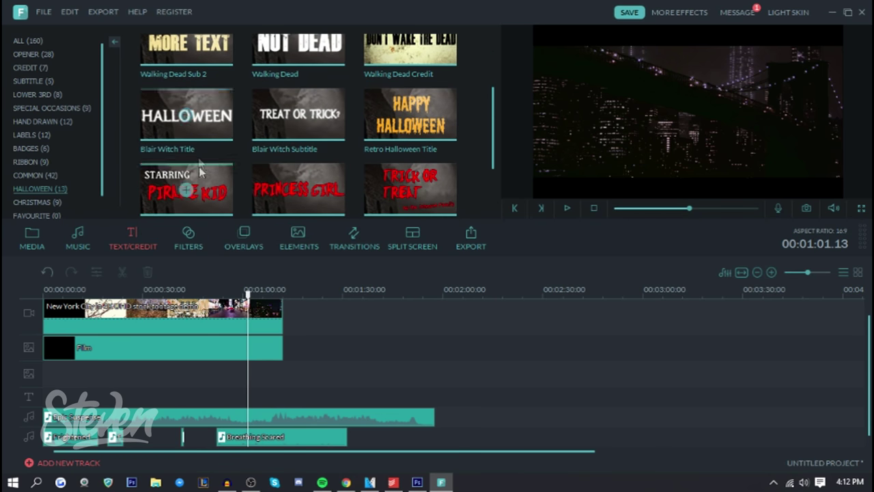
drag(495, 158, 490, 124)
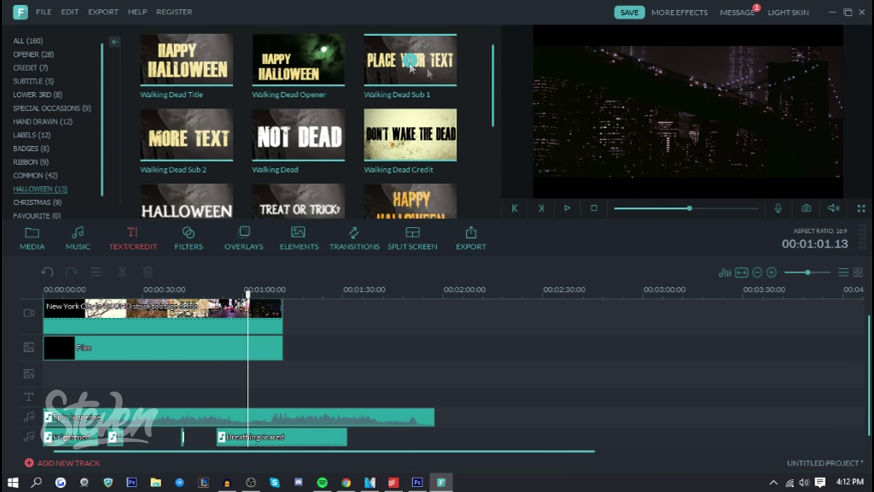
drag(493, 72, 494, 125)
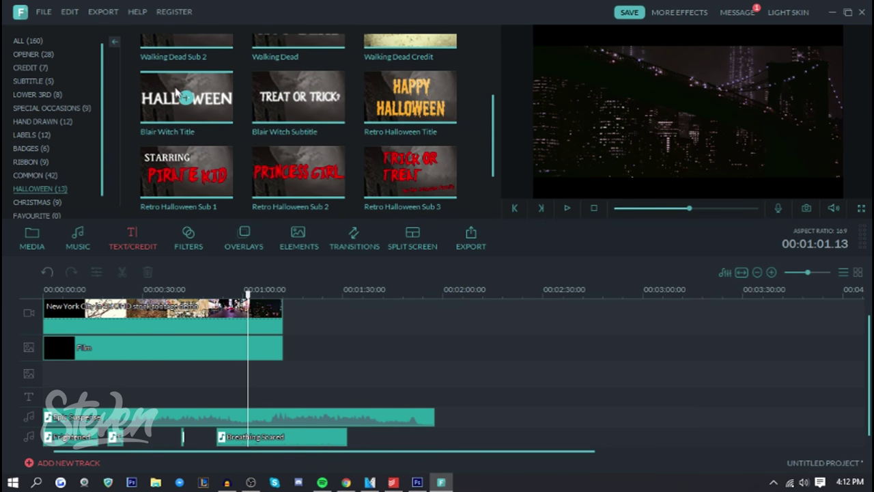
drag(248, 113, 66, 400)
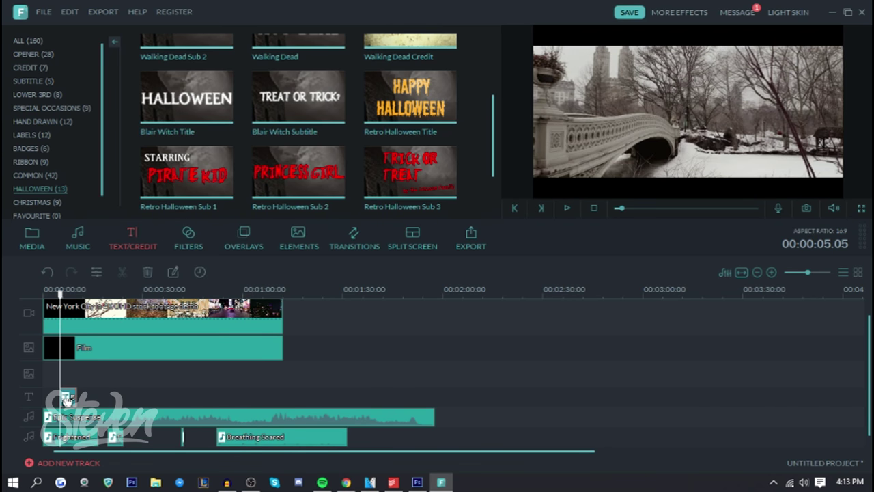
Step: Edit the Blair Witch title text to 'HAPPY HALLOWEEN' in Blair Caps size 44 and confirm
double_click(66, 398)
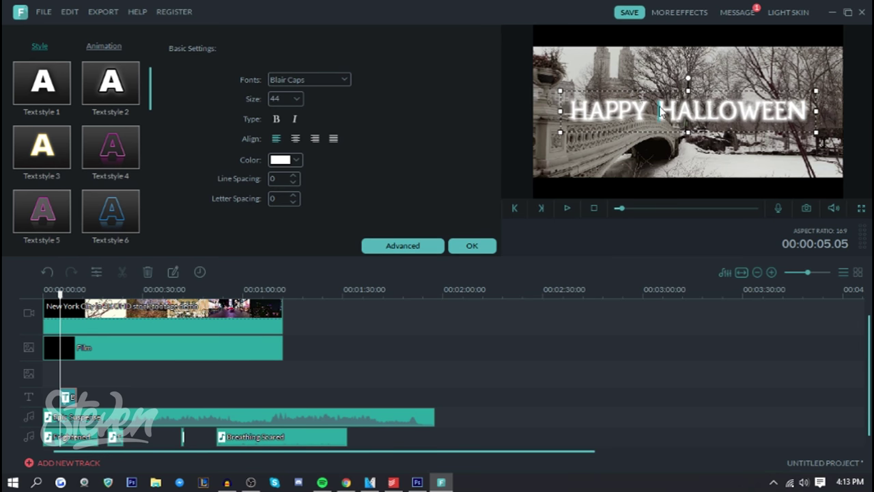
key(ctrl+a)
key(BackSpace)
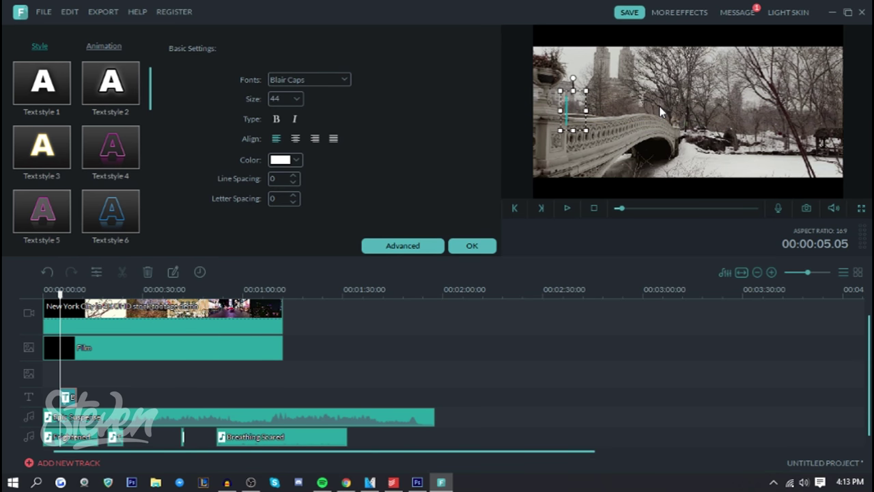
key(ctrl+z)
click(660, 112)
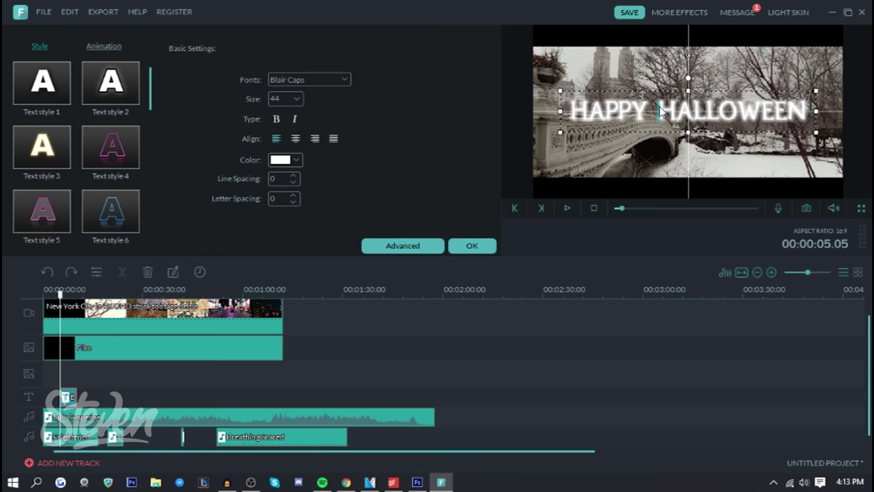
key(BackSpace)
key(BackSpace)
key(BackSpace)
key(BackSpace)
key(ctrl+a)
key(BackSpace)
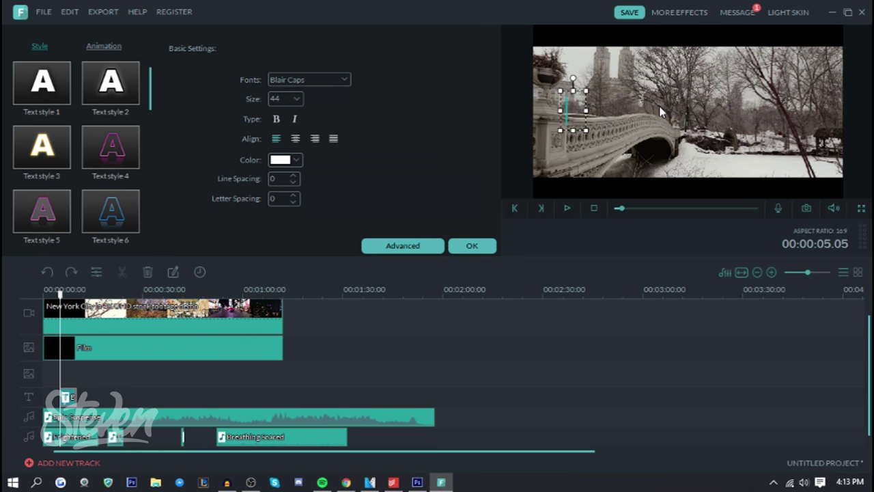
key(ctrl+z)
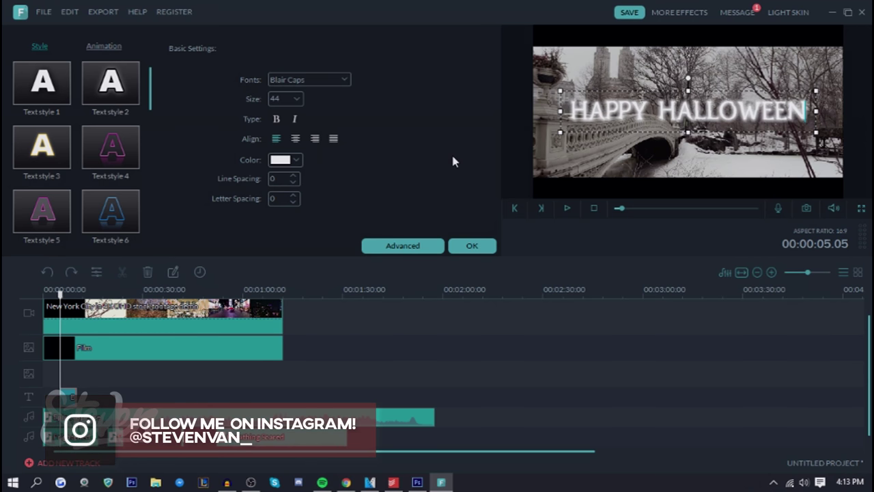
click(472, 245)
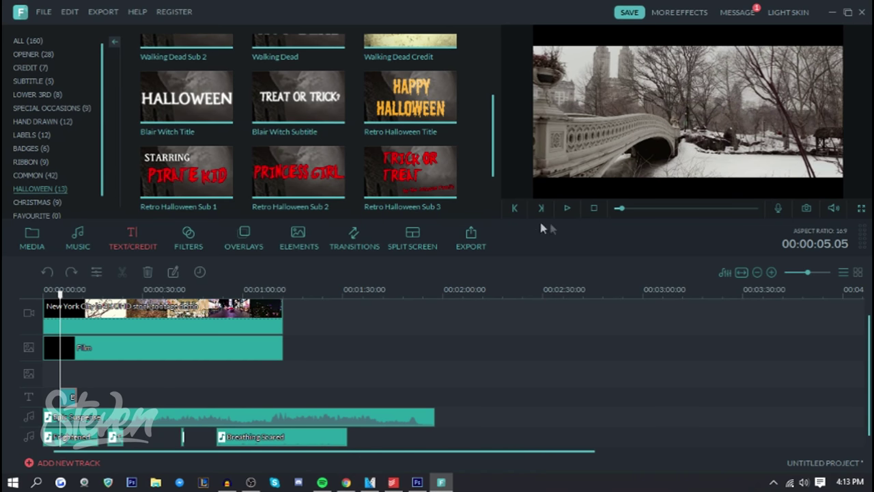
Step: Preview the HAPPY HALLOWEEN title, return the playhead to 0:05, and show the filter library
click(567, 210)
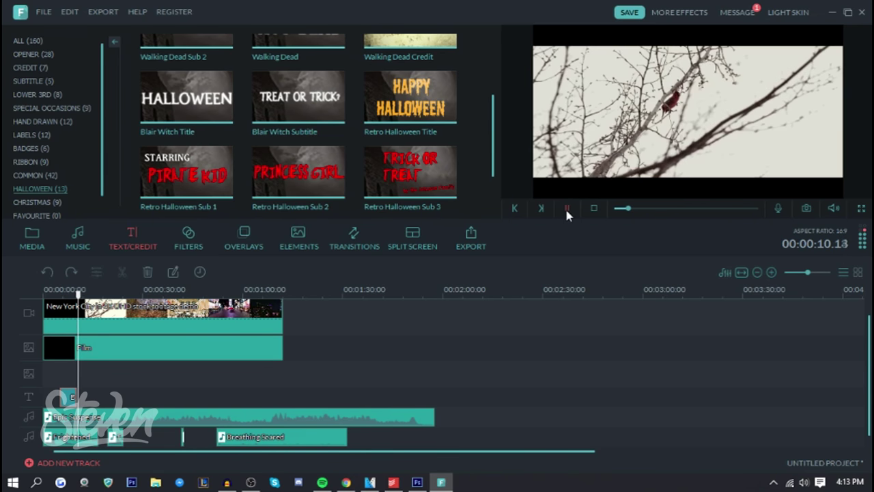
click(567, 209)
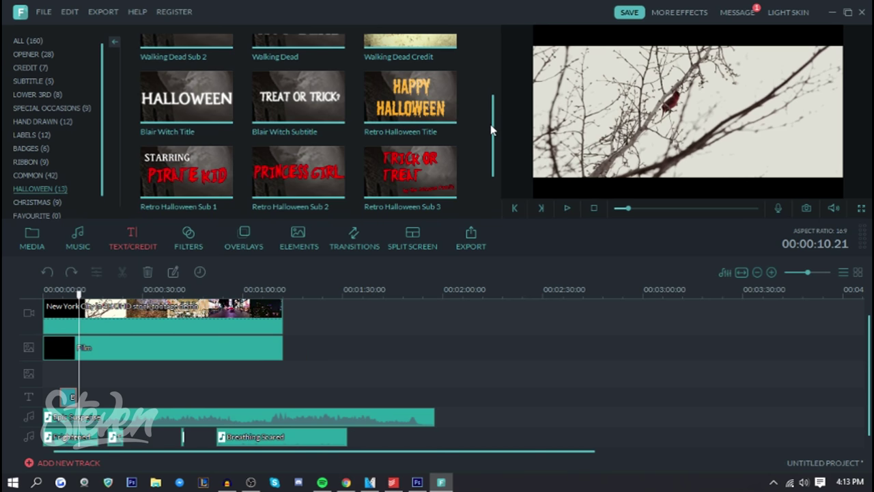
drag(493, 134, 463, 78)
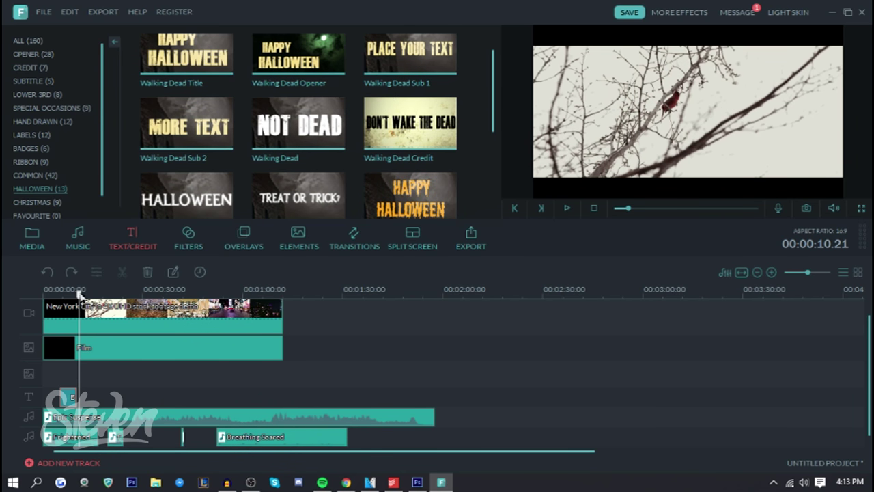
drag(78, 293, 62, 295)
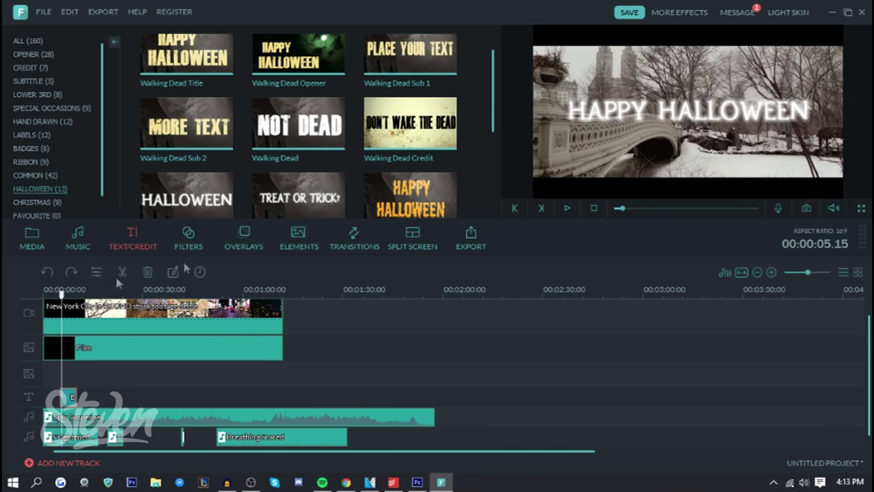
click(207, 234)
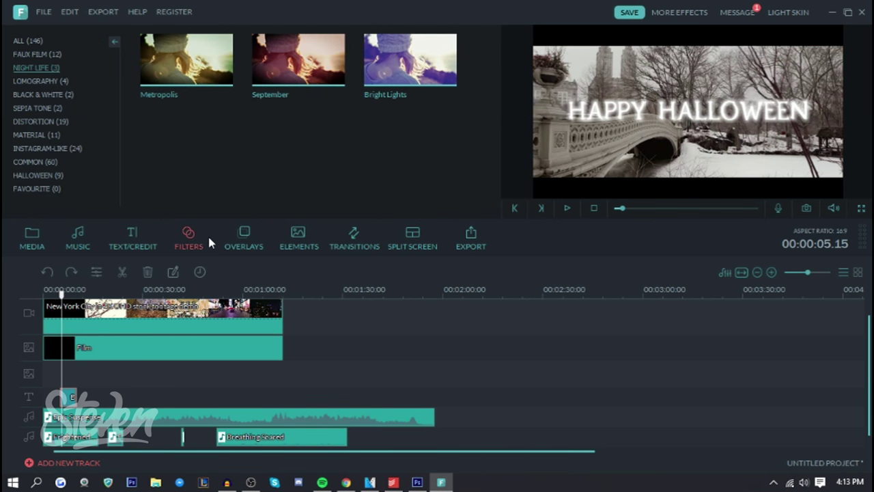
Step: Apply the Black Vignette Halloween filter across the whole city clip
click(56, 176)
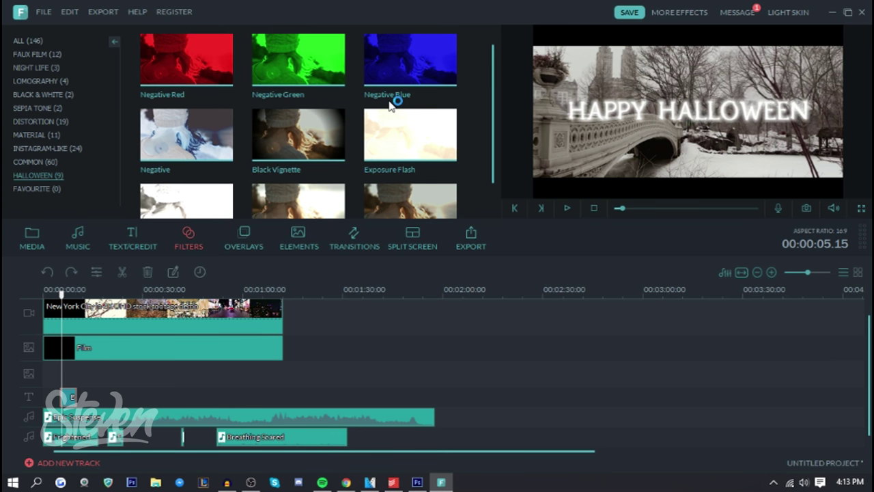
drag(299, 134, 282, 345)
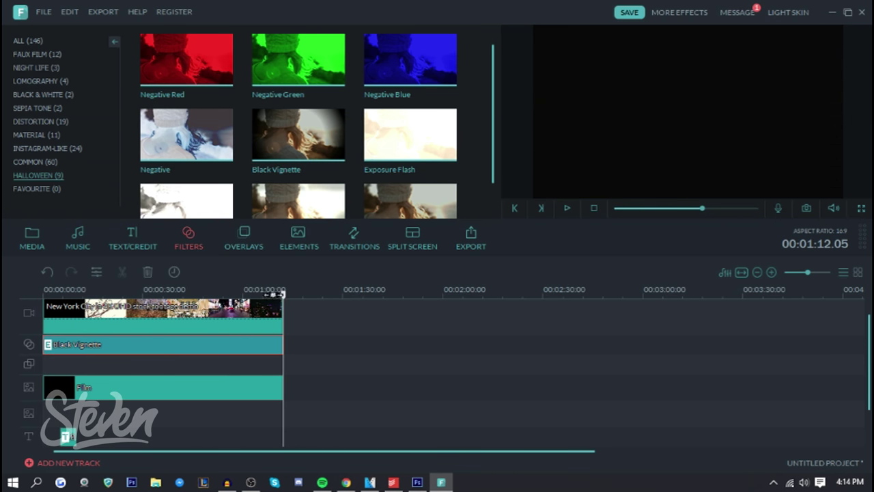
drag(283, 294, 185, 295)
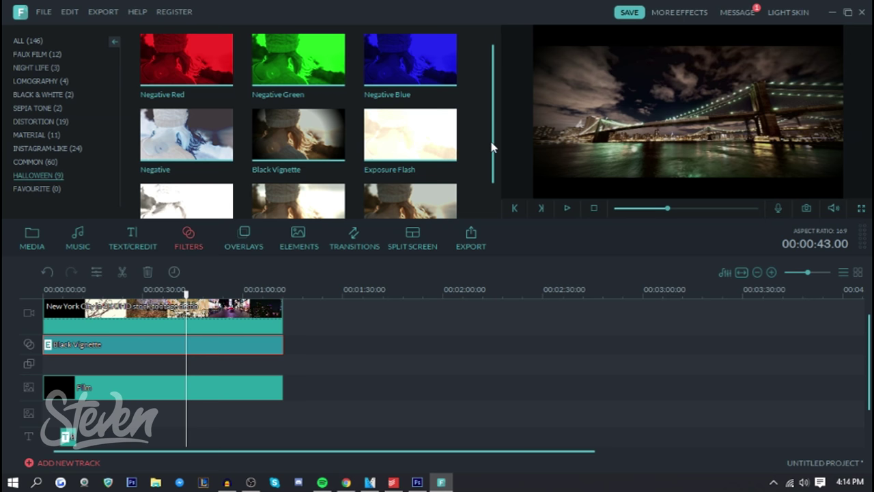
Step: Add a glitch filter from further down the Halloween list and play to check it
scroll(496, 151, down, 1)
scroll(496, 150, down, 1)
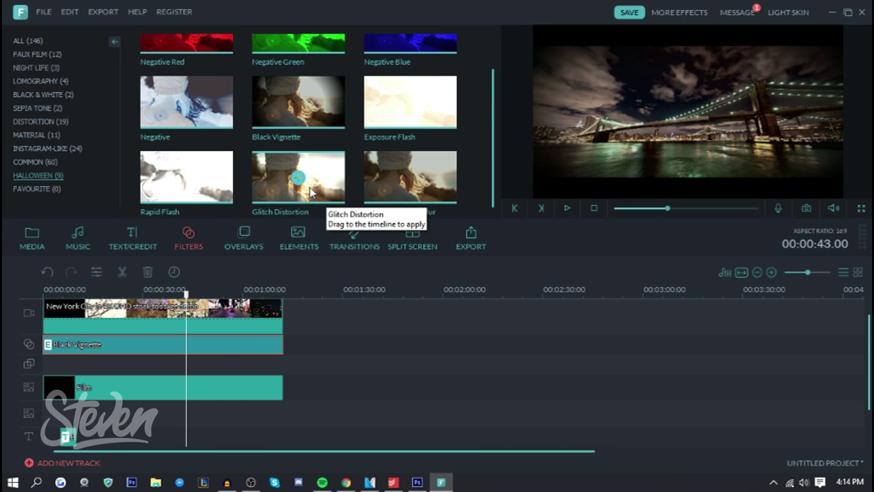
drag(310, 194, 172, 364)
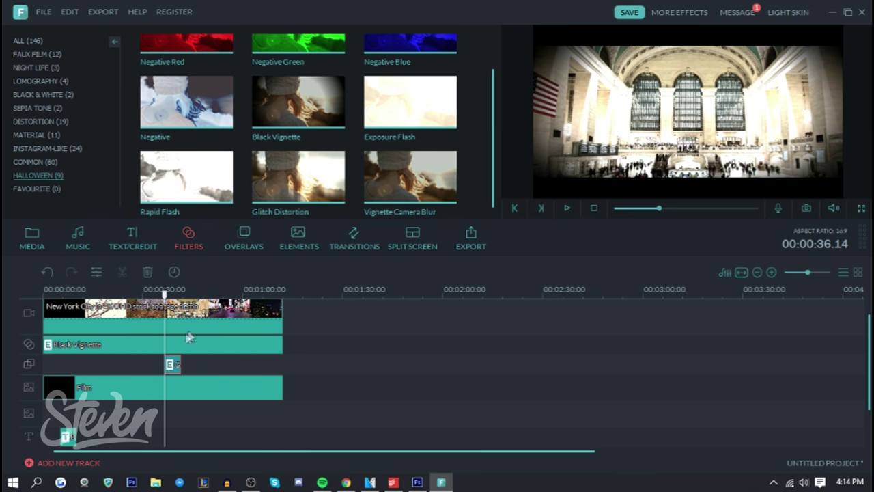
click(570, 212)
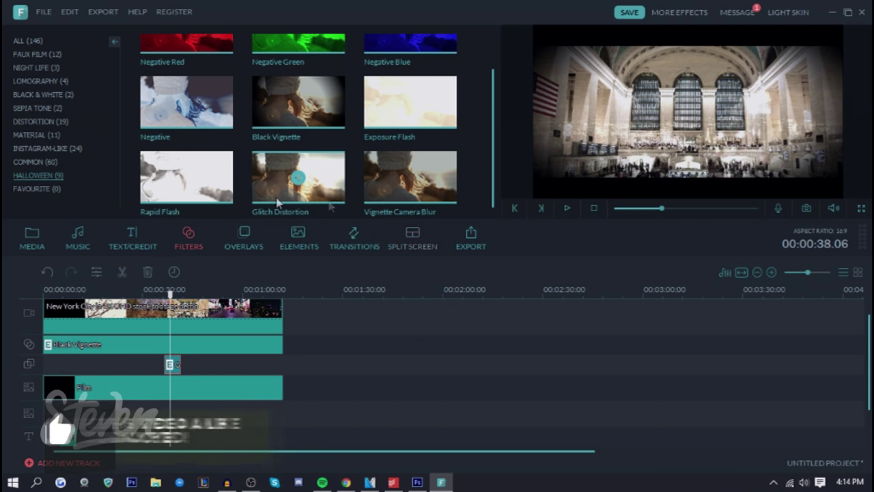
Step: Browse the Night Life filters, return to the Halloween filters, and bring up the overlay library
mouse_move(276, 199)
scroll(488, 180, up, 2)
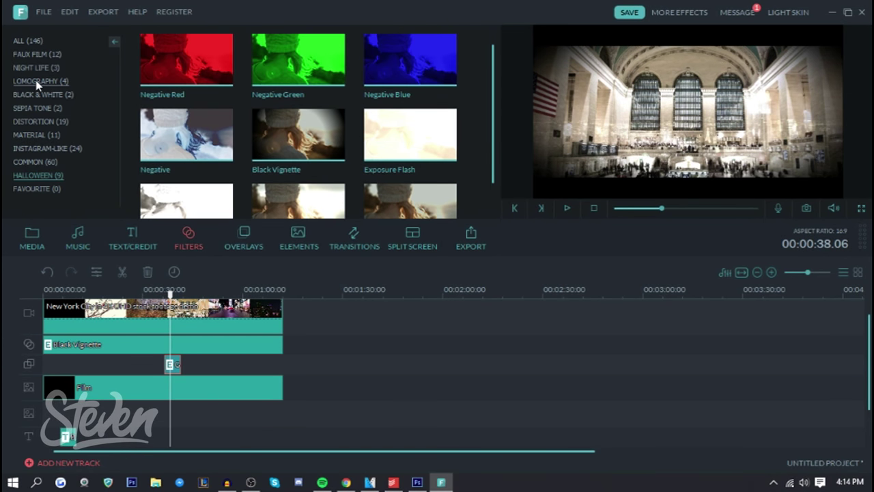
click(31, 68)
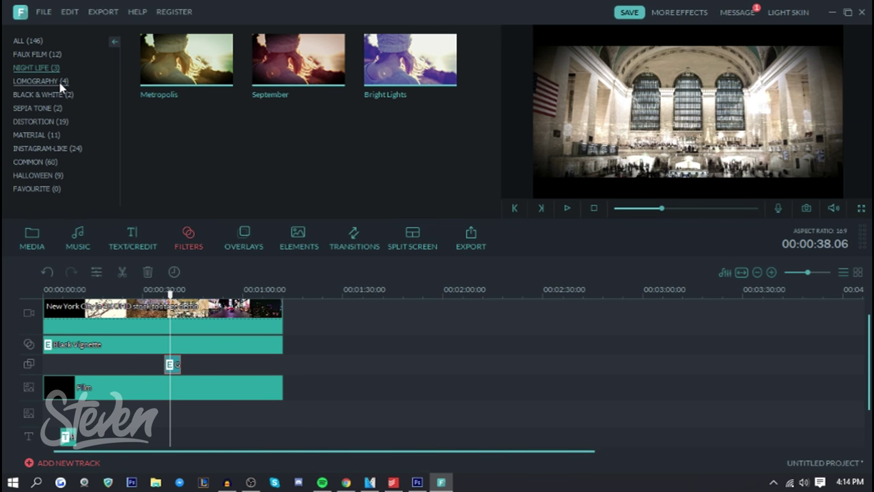
click(35, 175)
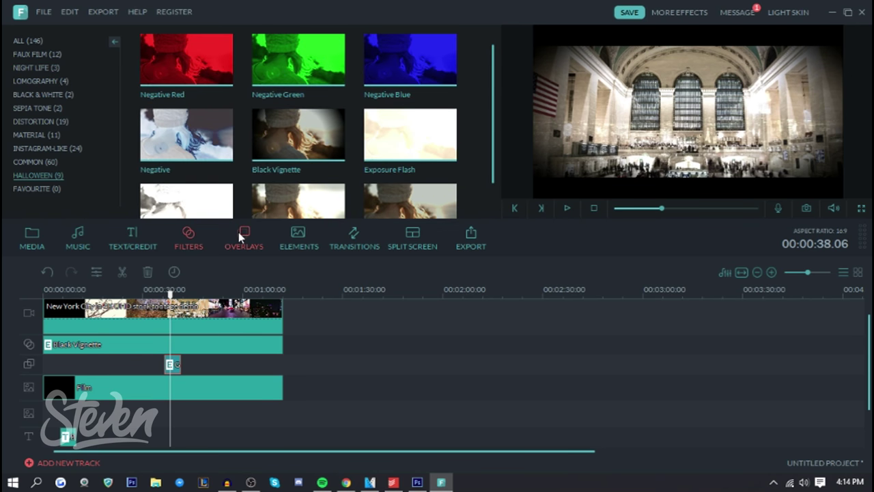
click(239, 231)
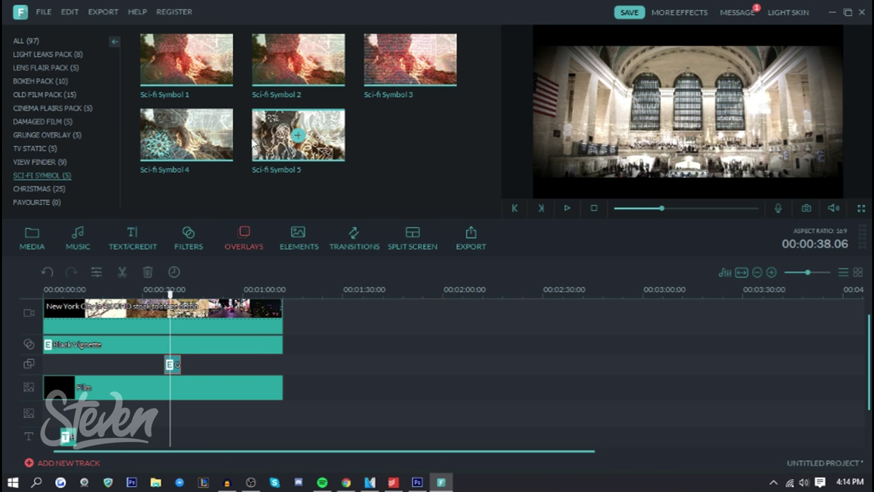
Step: Place Sci-fi Symbol 5 on the overlay track near the one-minute mark and preview it
drag(298, 135, 244, 363)
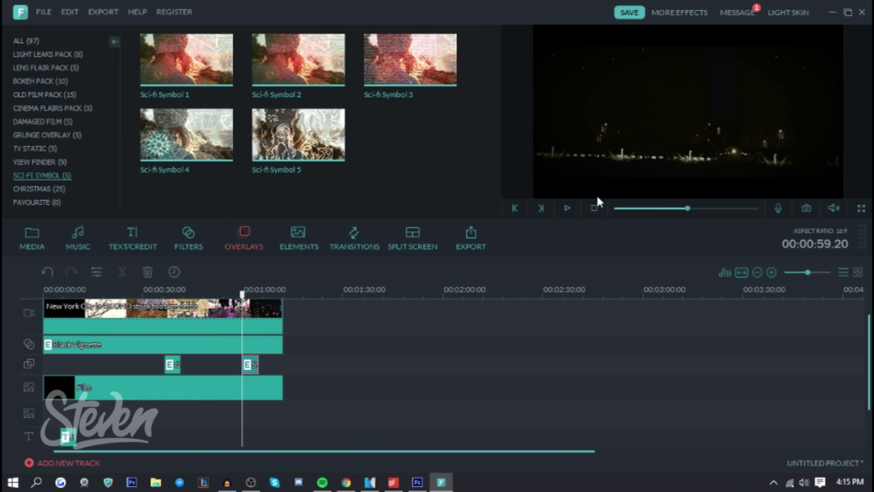
click(567, 211)
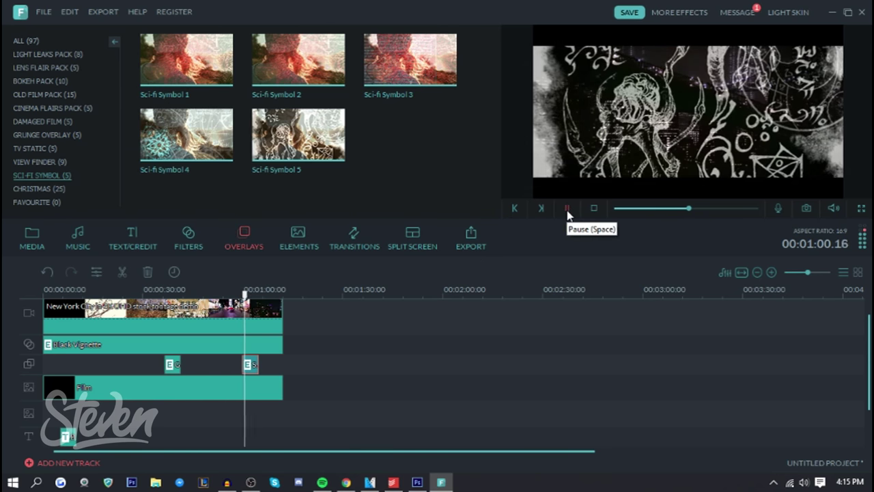
click(567, 210)
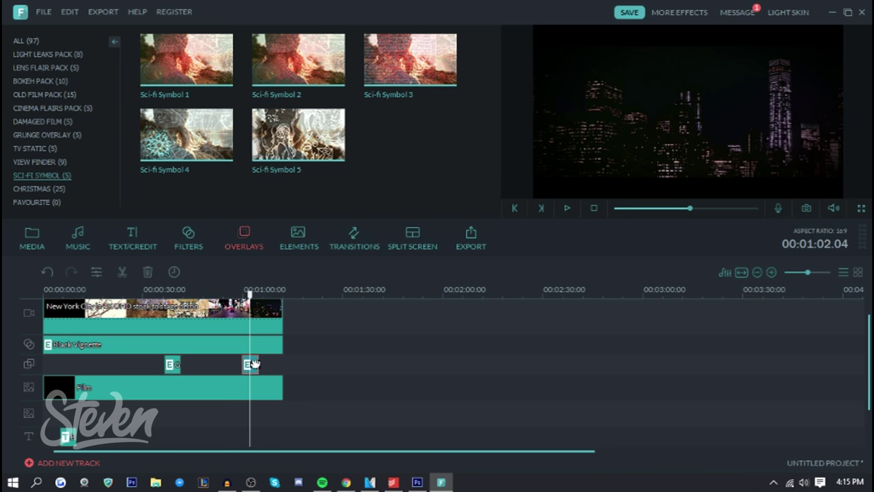
click(566, 209)
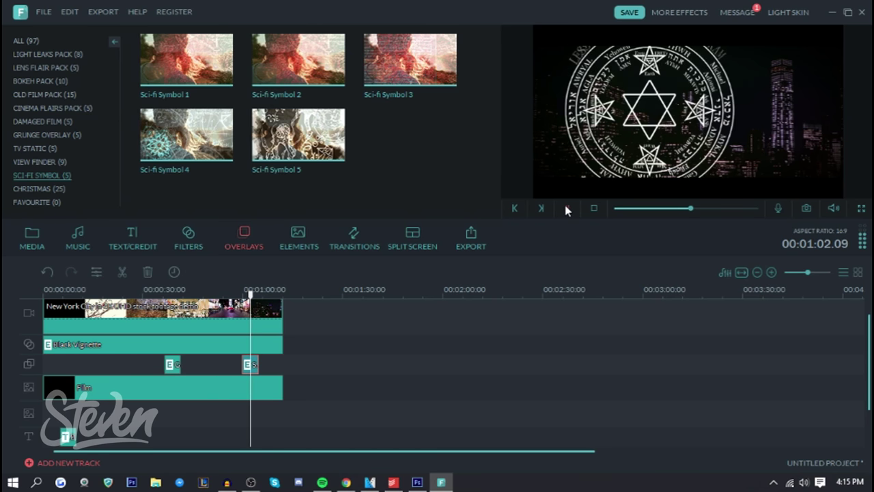
click(566, 210)
Step: Lower the Sci-fi Symbol 5 overlay's Alpha to 37 and play back to check it
double_click(250, 364)
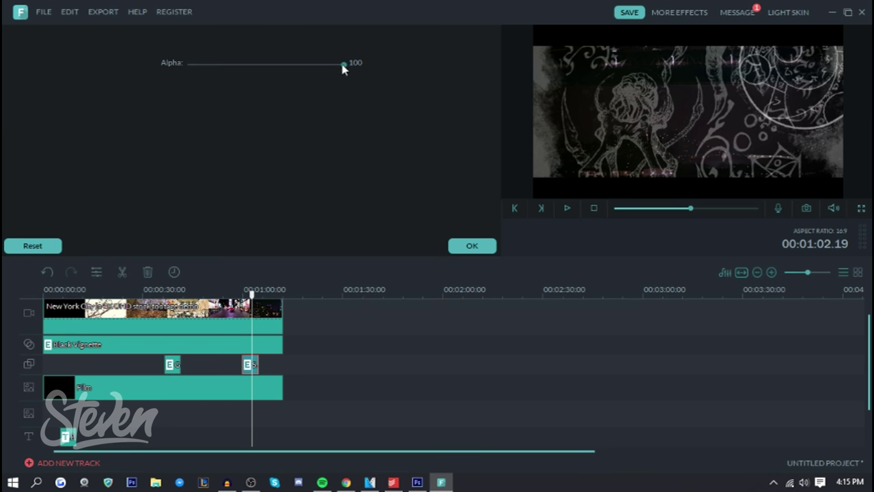
drag(343, 65, 246, 77)
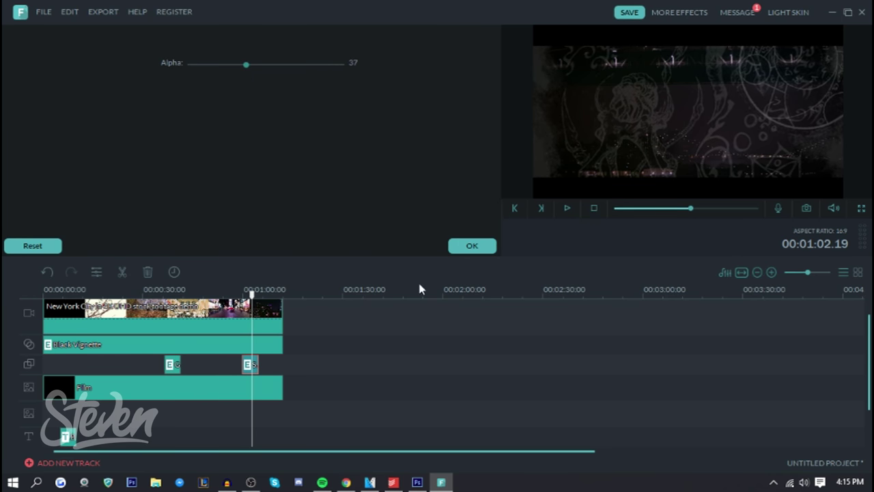
click(475, 245)
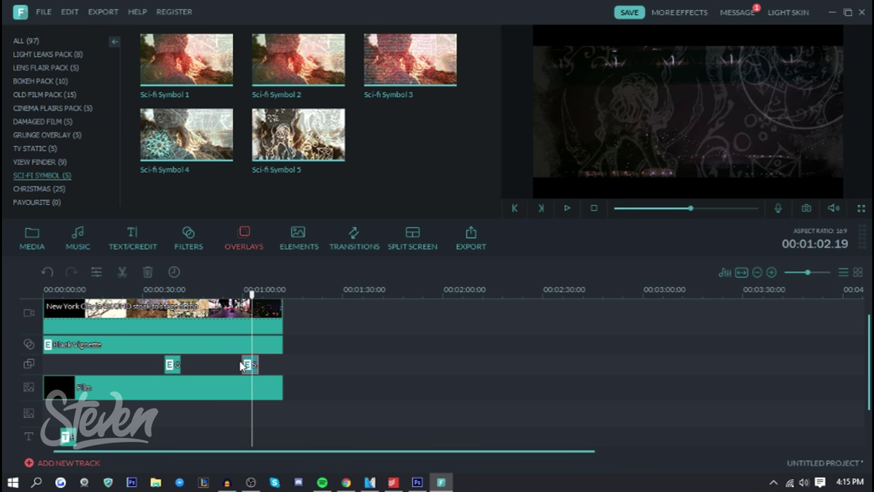
click(567, 207)
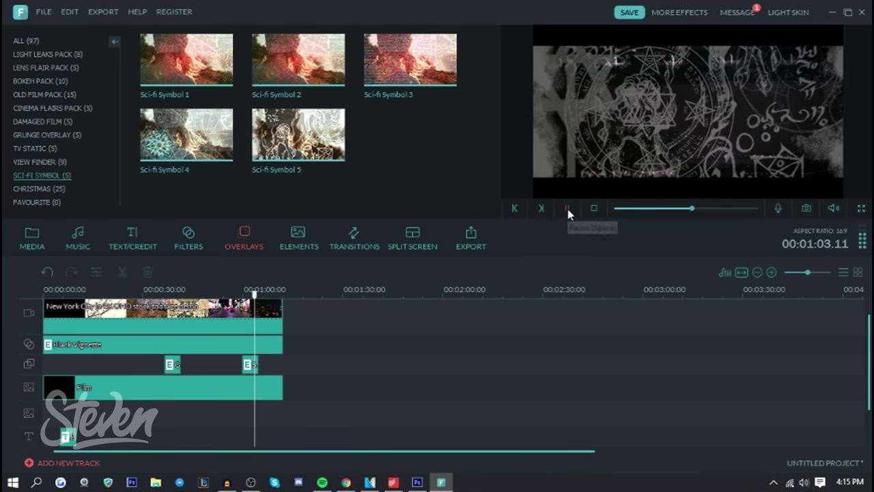
click(567, 207)
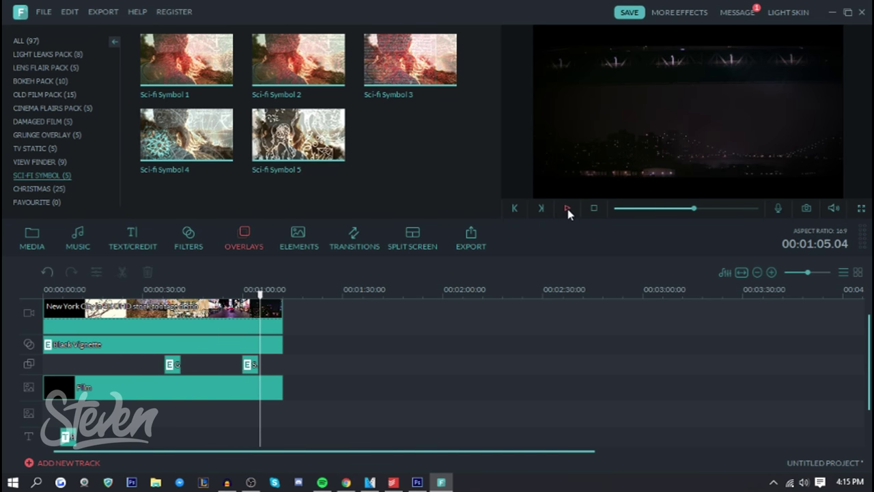
mouse_move(292, 149)
Step: Drag the Camcorder View Finder overlay onto the effects track at the timeline's start
click(56, 162)
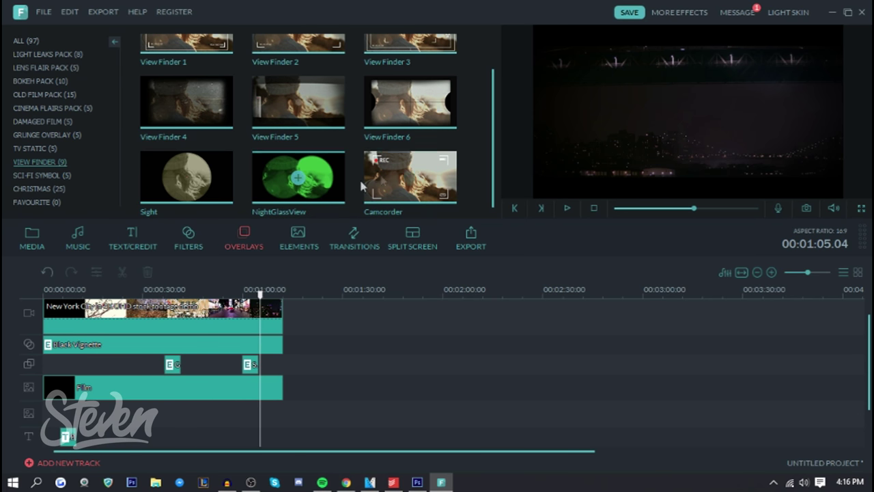
click(410, 176)
drag(410, 176, 109, 450)
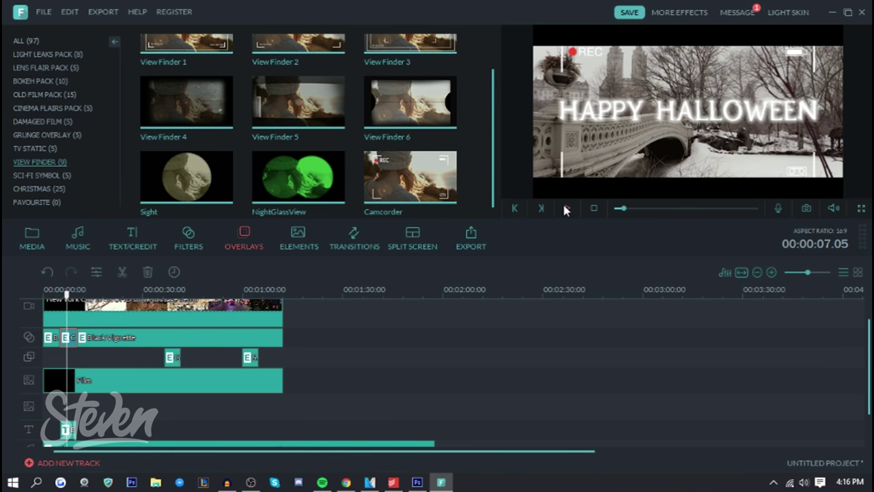
Step: Place TV Static 4 on the effects track around 19 seconds and play the preview from it
click(34, 149)
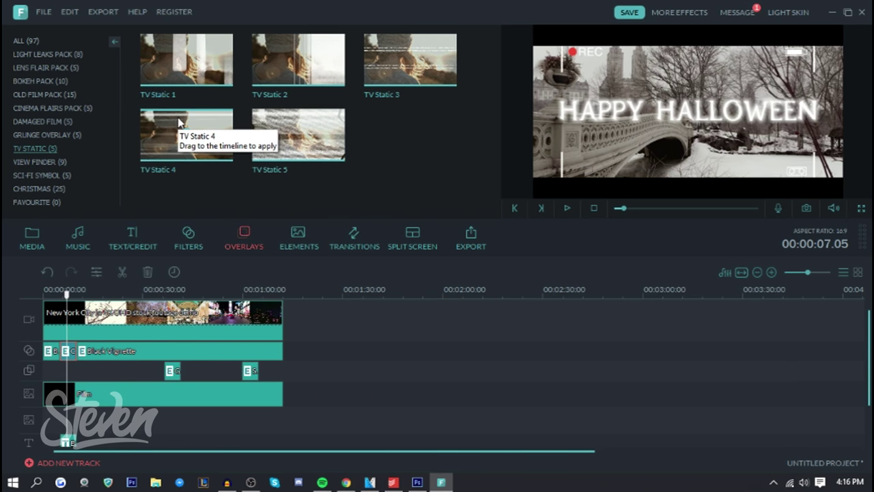
drag(179, 123, 110, 352)
double_click(250, 371)
click(471, 246)
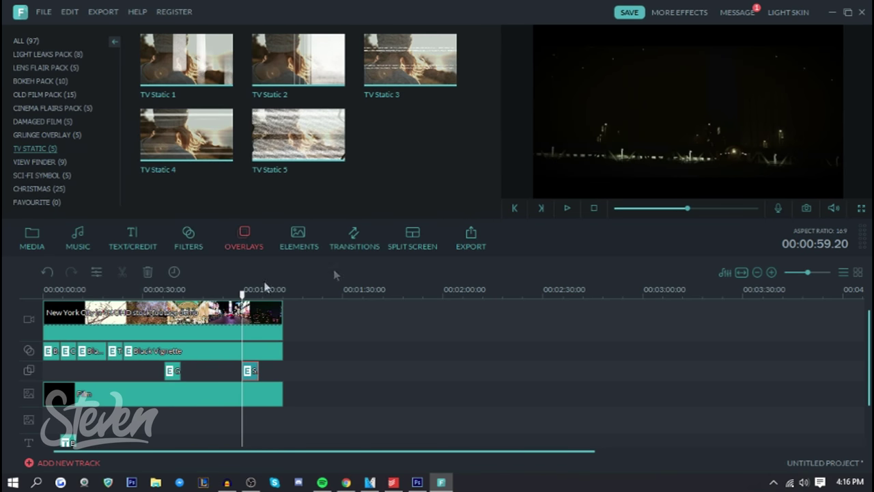
click(108, 352)
click(567, 207)
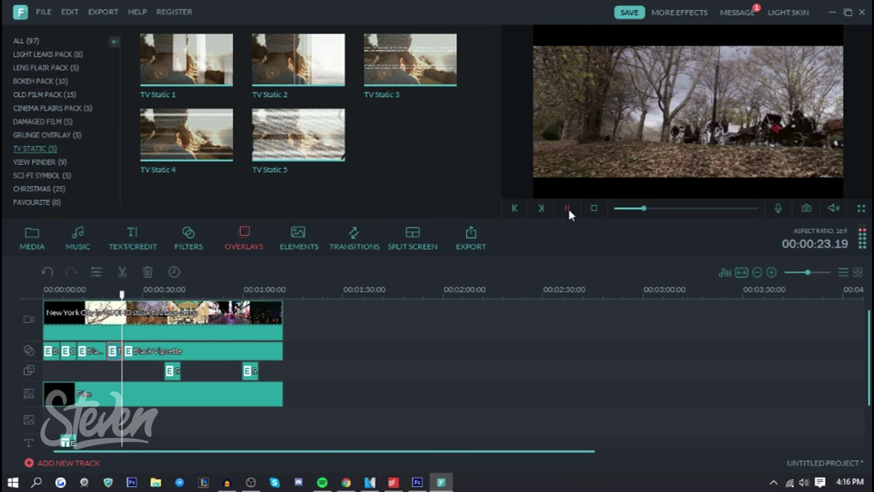
click(567, 209)
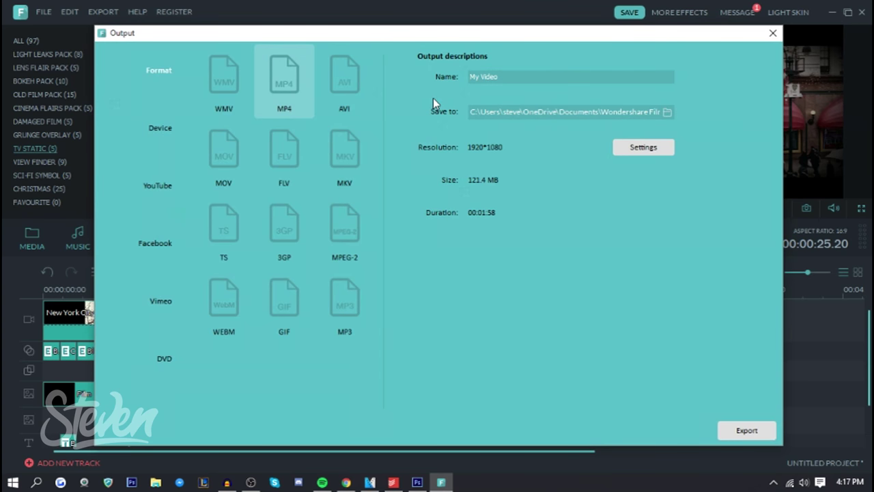
click(771, 32)
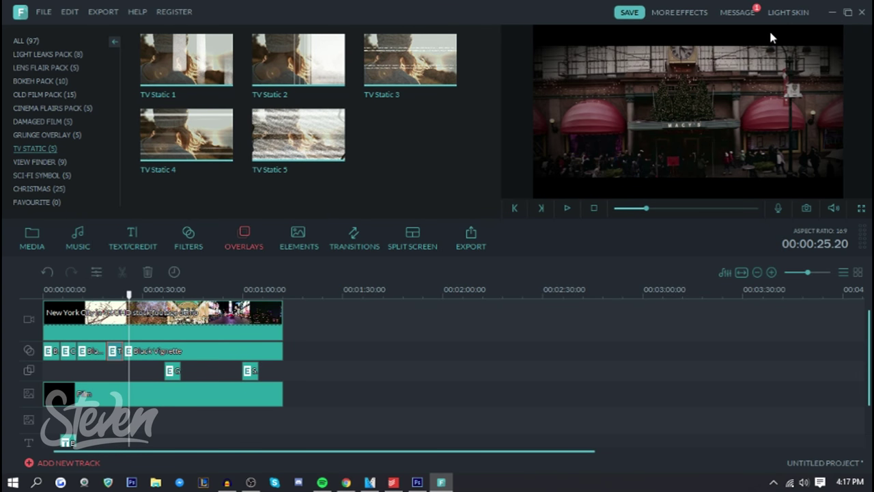